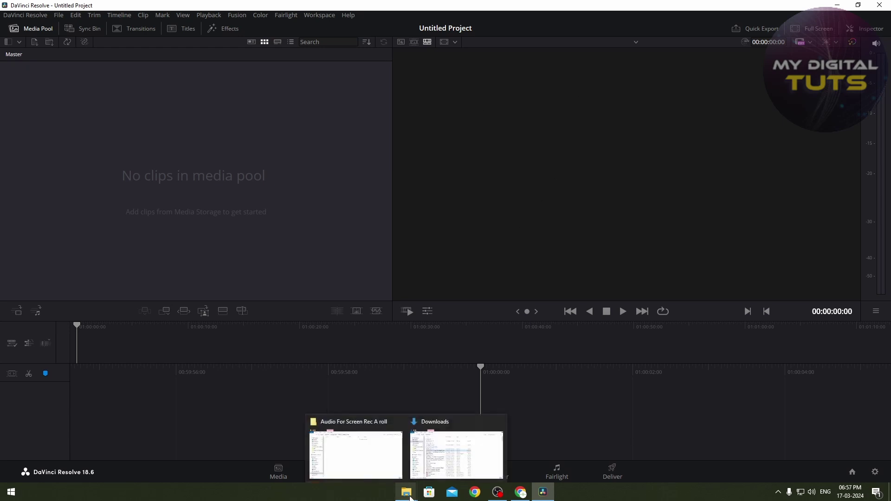
- Import the Joe Rogan MP4 from Downloads into the media pool, keeping the project frame rate
click(438, 449)
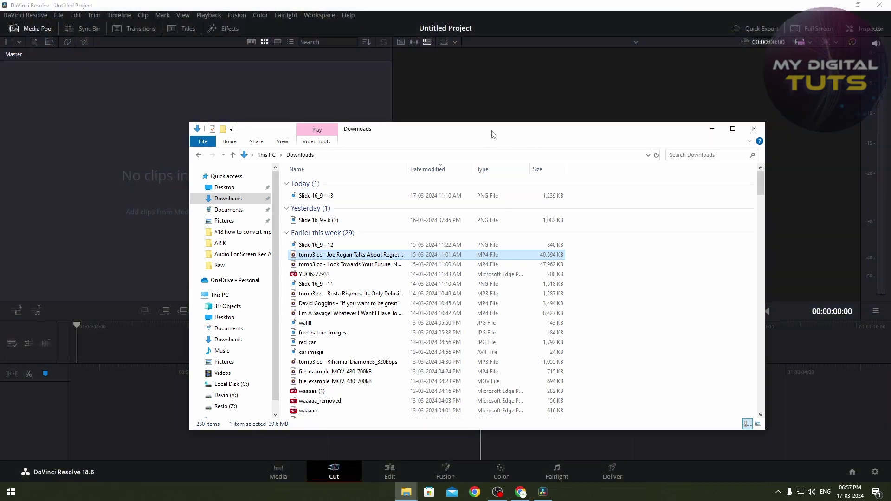
drag(493, 133, 547, 120)
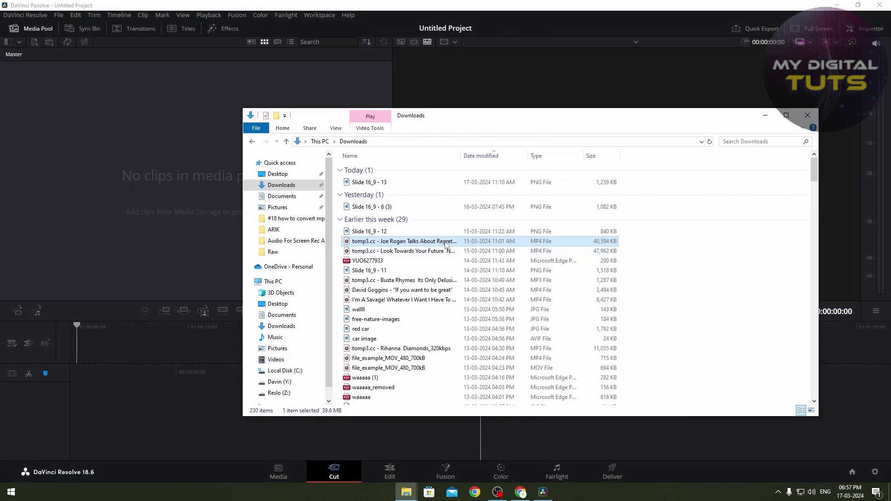
drag(454, 243, 152, 204)
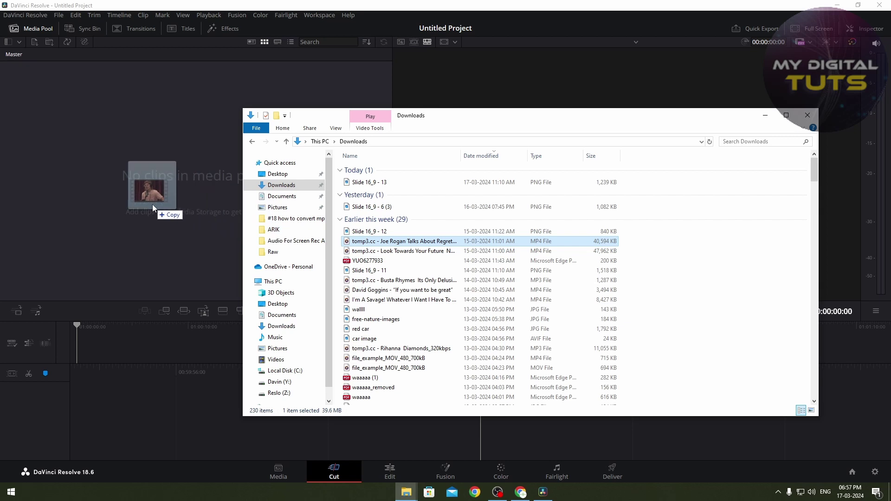
drag(152, 203, 153, 204)
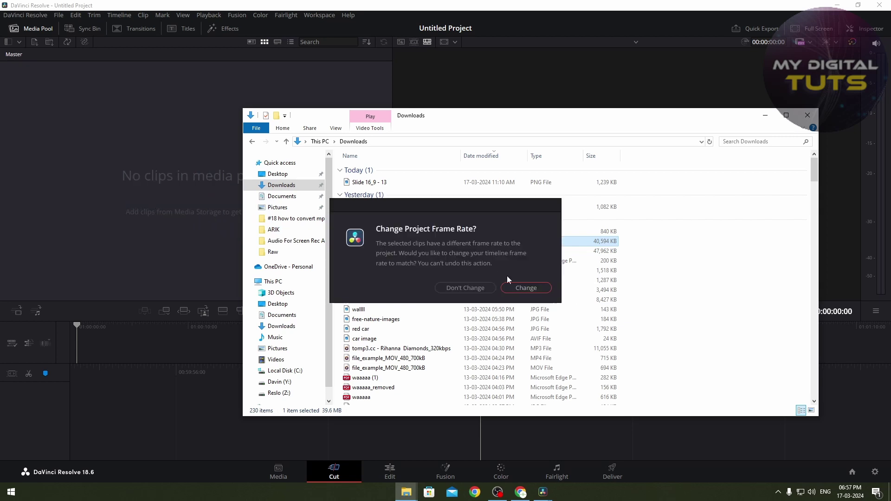
click(465, 287)
click(101, 216)
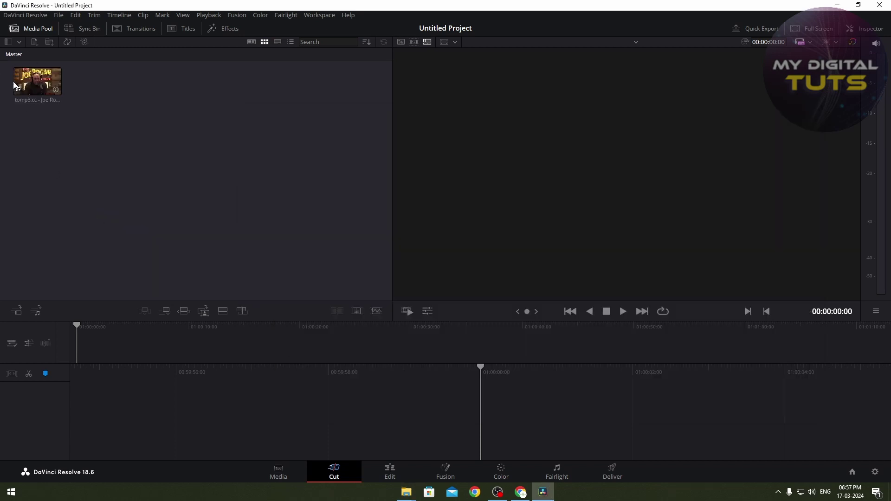
- Drop the Joe Rogan clip from the media pool onto the Cut page timeline
mouse_move(36, 80)
mouse_down()
mouse_move(288, 227)
mouse_move(514, 391)
mouse_move(483, 417)
mouse_up()
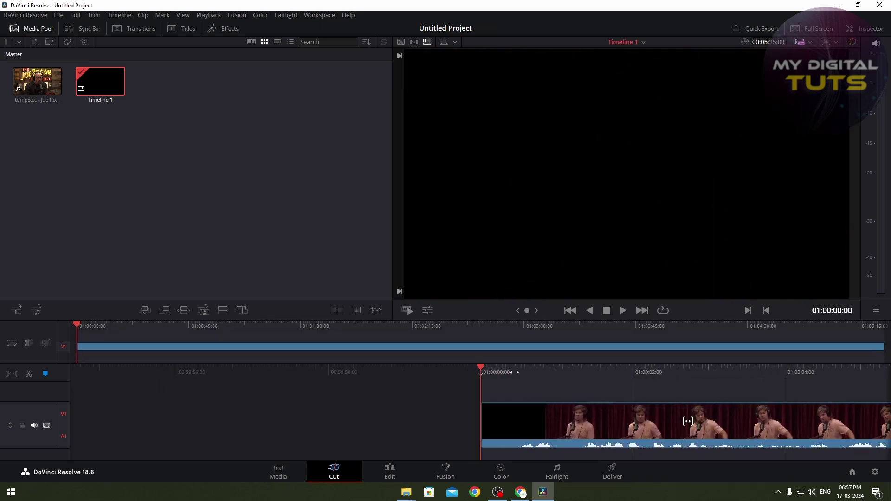
mouse_move(687, 421)
mouse_down()
mouse_move(677, 421)
mouse_move(688, 421)
mouse_up()
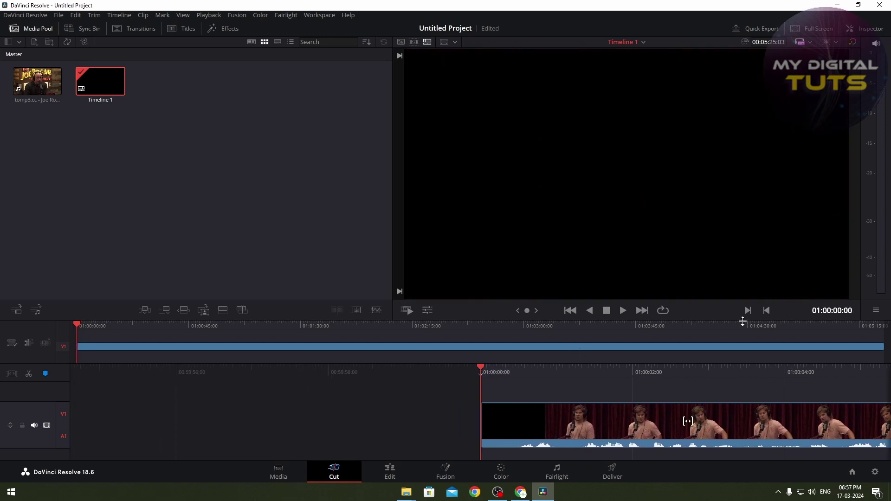